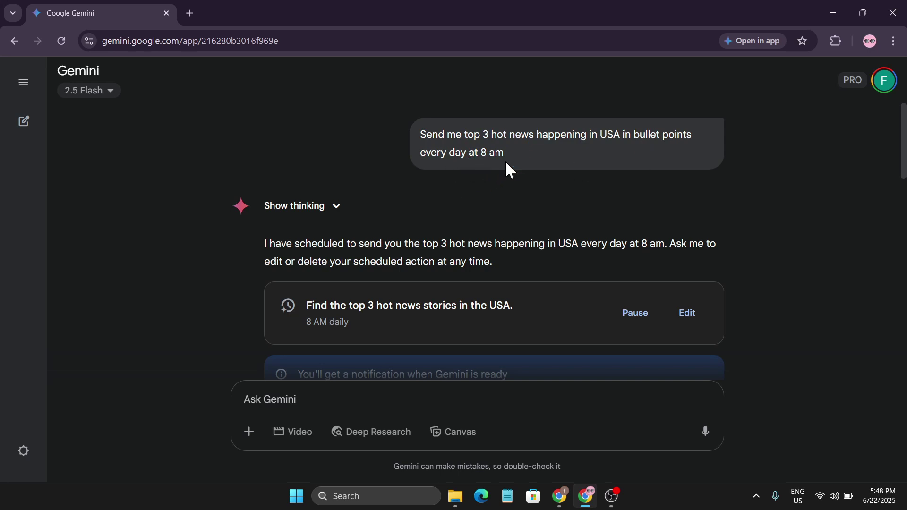
- Open the USA news scheduled action and change the 3 in its instructions to 5
{"action": "scroll", "coordinate": [486, 225], "scroll_direction": "down", "scroll_amount": 1}
{"action": "scroll", "coordinate": [486, 231], "scroll_direction": "up", "scroll_amount": 1}
{"action": "scroll", "coordinate": [449, 317], "scroll_direction": "down", "scroll_amount": 2}
{"action": "scroll", "coordinate": [451, 311], "scroll_direction": "up", "scroll_amount": 2}
{"action": "left_click", "coordinate": [688, 314]}
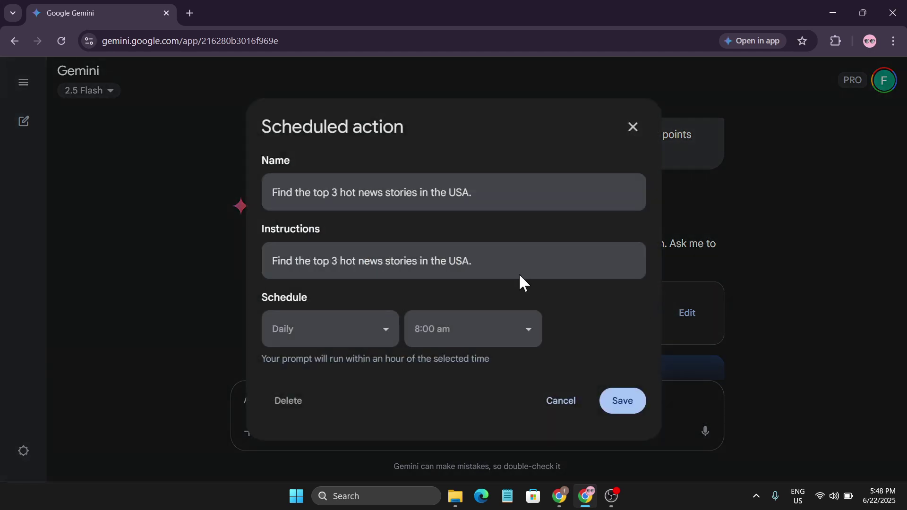
{"action": "left_click_drag", "start_coordinate": [487, 194], "coordinate": [243, 204]}
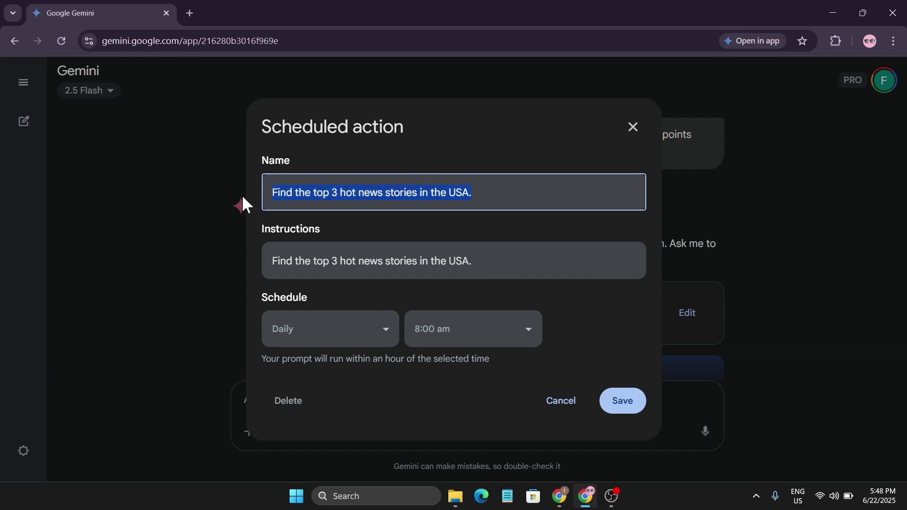
{"action": "left_click", "coordinate": [471, 193]}
{"action": "left_click_drag", "start_coordinate": [478, 263], "coordinate": [429, 261]}
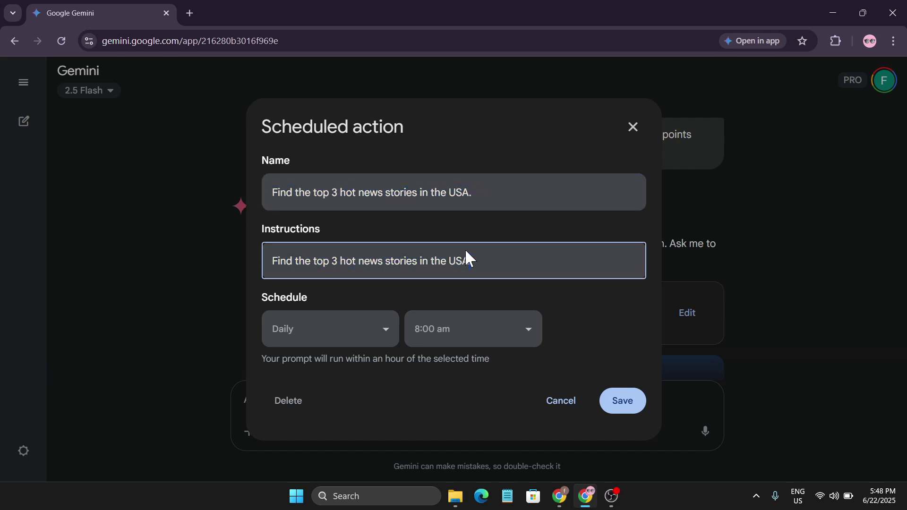
{"action": "left_click", "coordinate": [336, 261]}
{"action": "key", "text": "BackSpace"}
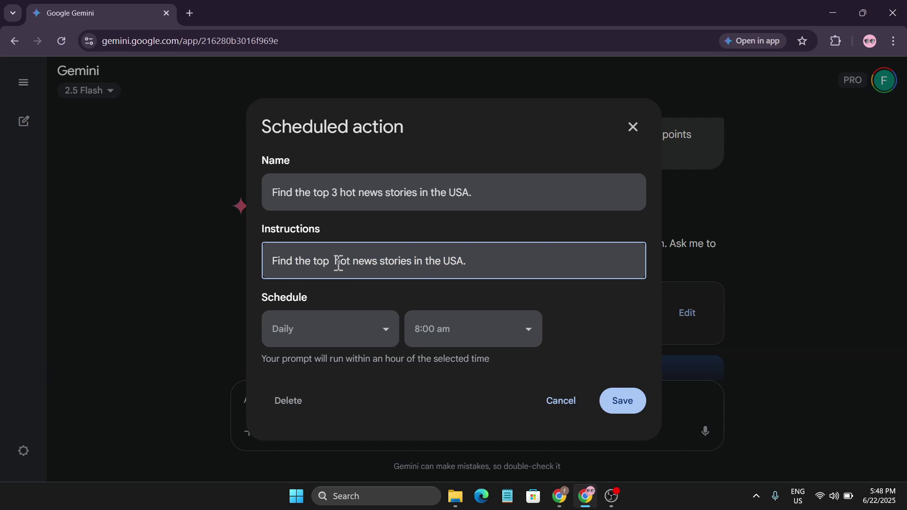
{"action": "type", "text": "5"}
- Try a weekly schedule and browse the weekdays, then discard all edits to the action
{"action": "left_click", "coordinate": [371, 339]}
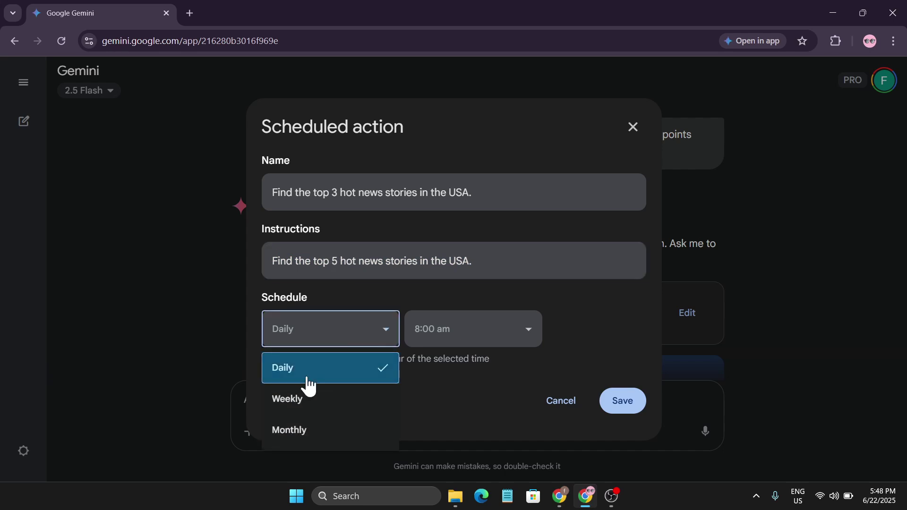
{"action": "left_click", "coordinate": [327, 402]}
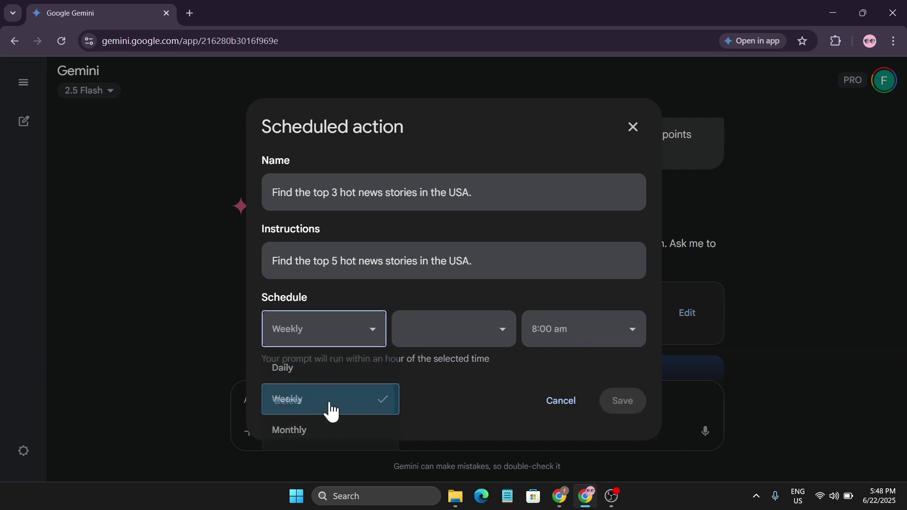
{"action": "left_click", "coordinate": [475, 331]}
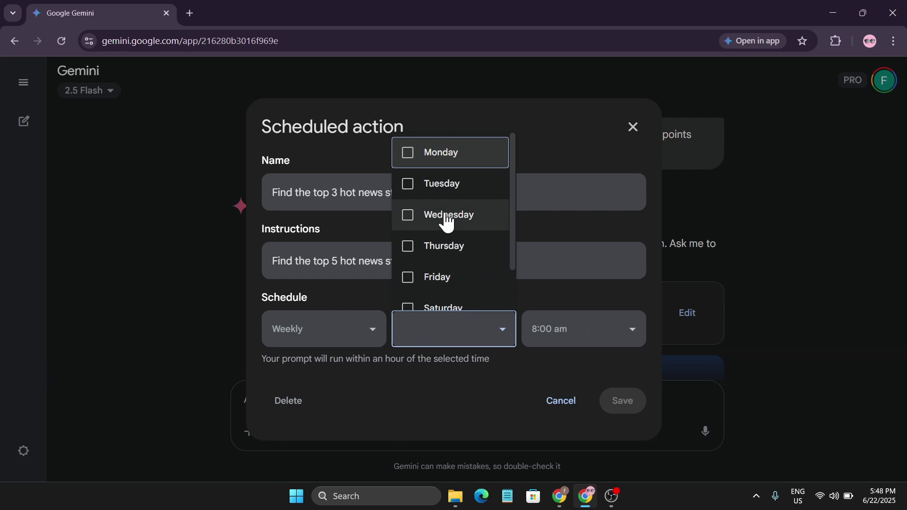
{"action": "scroll", "coordinate": [439, 227], "scroll_direction": "down", "scroll_amount": 1}
{"action": "scroll", "coordinate": [440, 257], "scroll_direction": "up", "scroll_amount": 1}
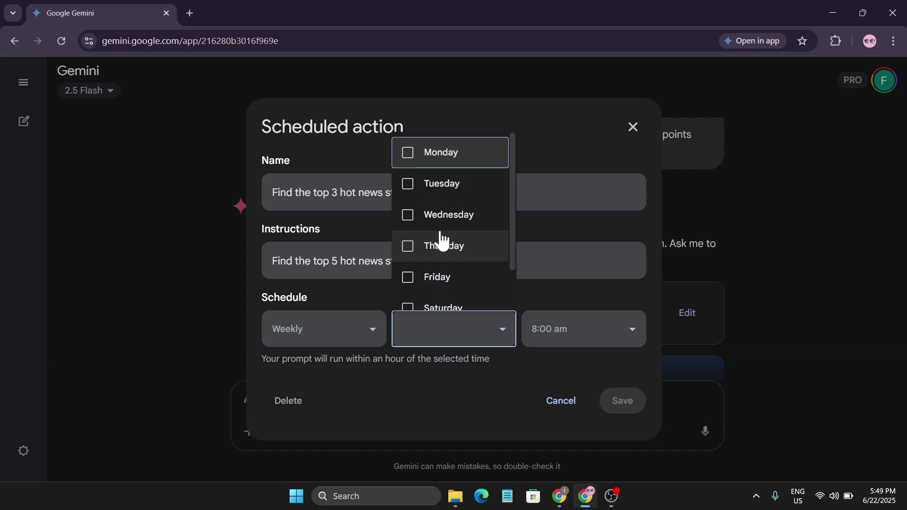
{"action": "key", "text": "Escape"}
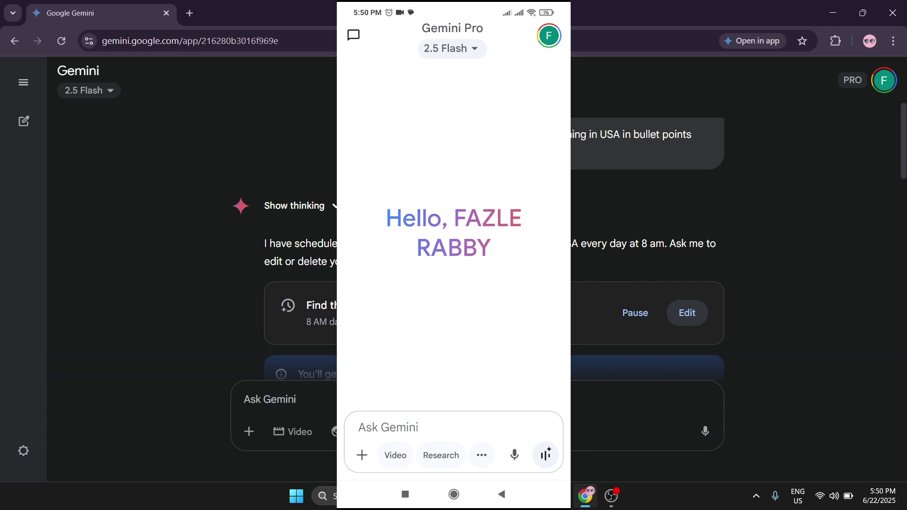
- Review the scheduled actions list and the first item's options, then return home for a new prompt
{"action": "left_click", "coordinate": [548, 35]}
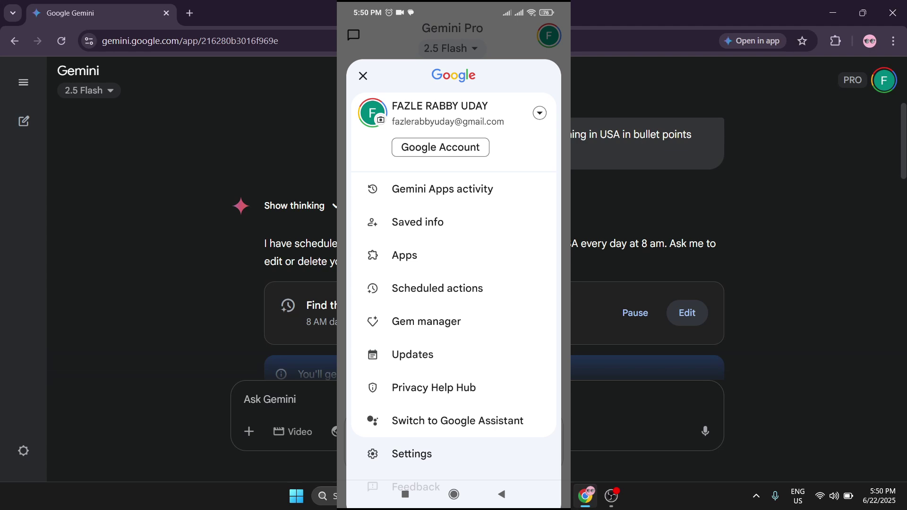
{"action": "left_click", "coordinate": [437, 288]}
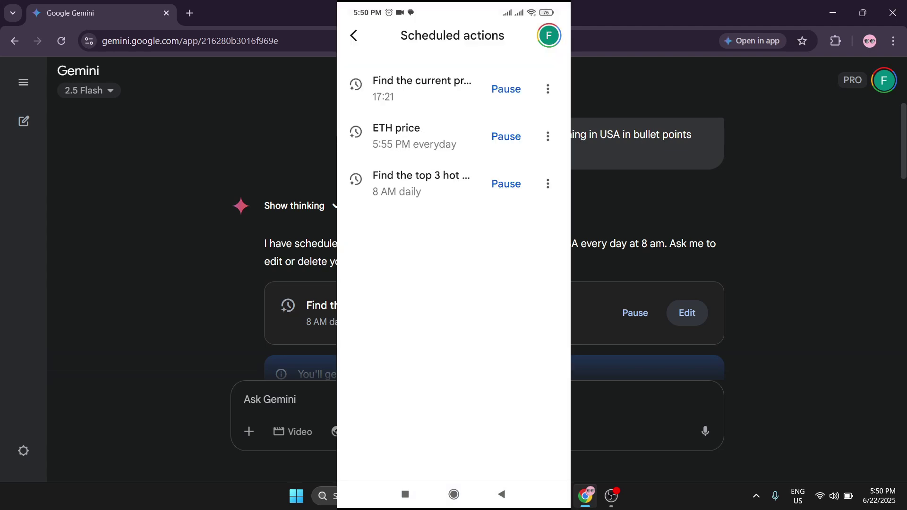
{"action": "left_click", "coordinate": [547, 88]}
{"action": "left_click", "coordinate": [353, 35]}
{"action": "left_click", "coordinate": [354, 35]}
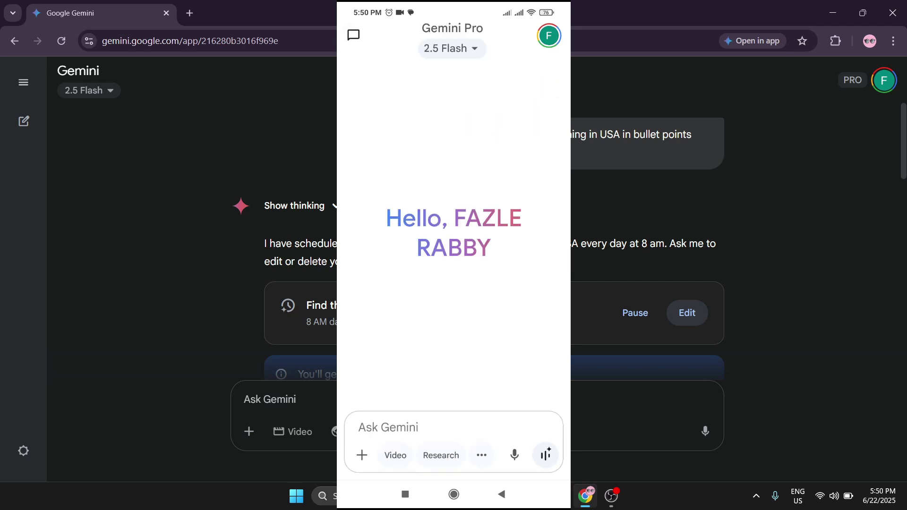
{"action": "left_click", "coordinate": [447, 427]}
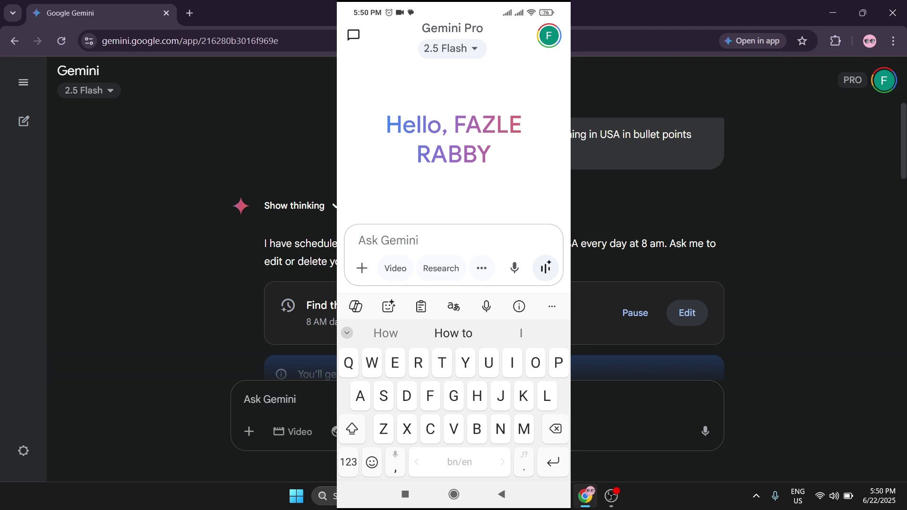
- Paste and send 'Give me top 5 news about Ai everyday at 10am' to Gemini
{"action": "type", "text": "Give me top 5 news about Ai everyday at 10am"}
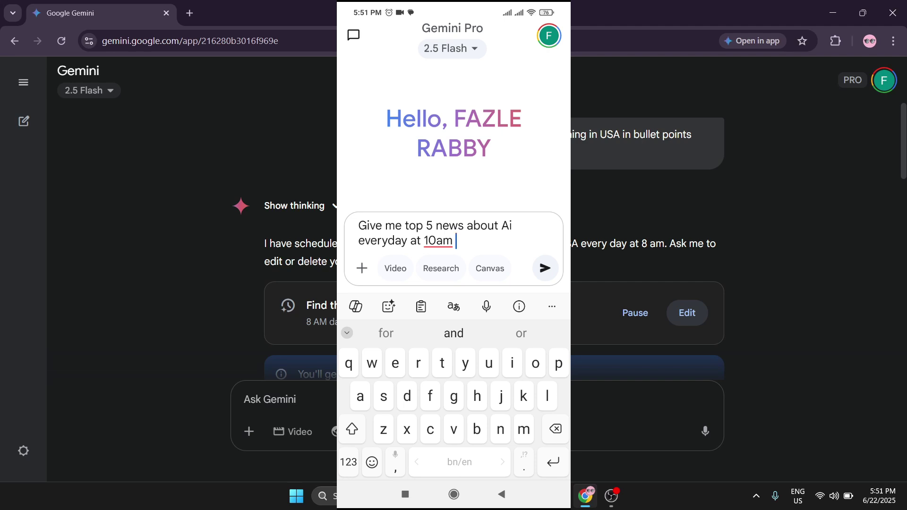
{"action": "key", "text": "Return"}
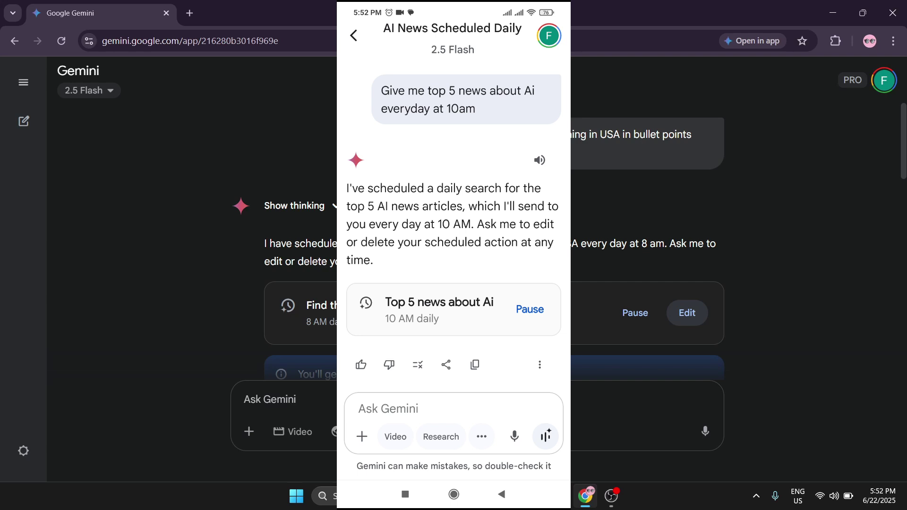
{"action": "left_click_drag", "start_coordinate": [468, 325], "coordinate": [472, 299]}
{"action": "left_click_drag", "start_coordinate": [481, 233], "coordinate": [482, 228]}
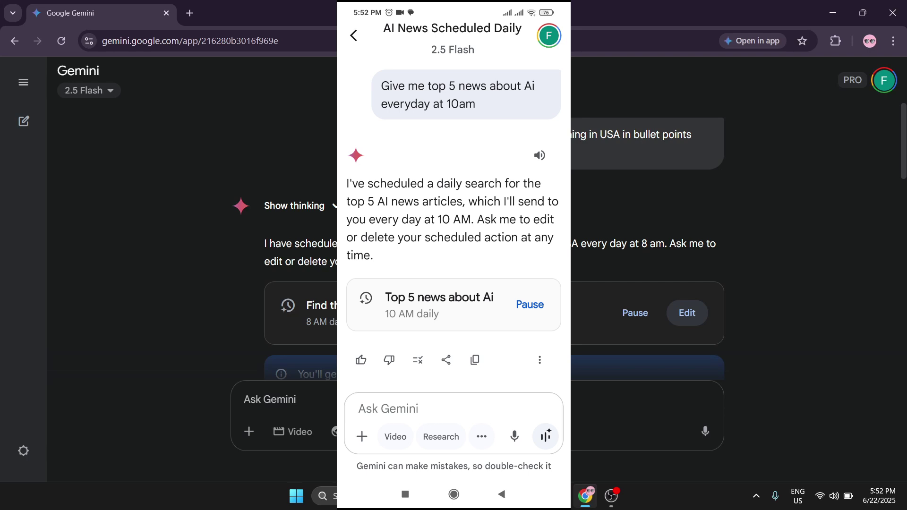
- Open Scheduled actions from the account menu and show the Top 5 news about Ai options
{"action": "left_click", "coordinate": [548, 35]}
{"action": "left_click", "coordinate": [442, 288]}
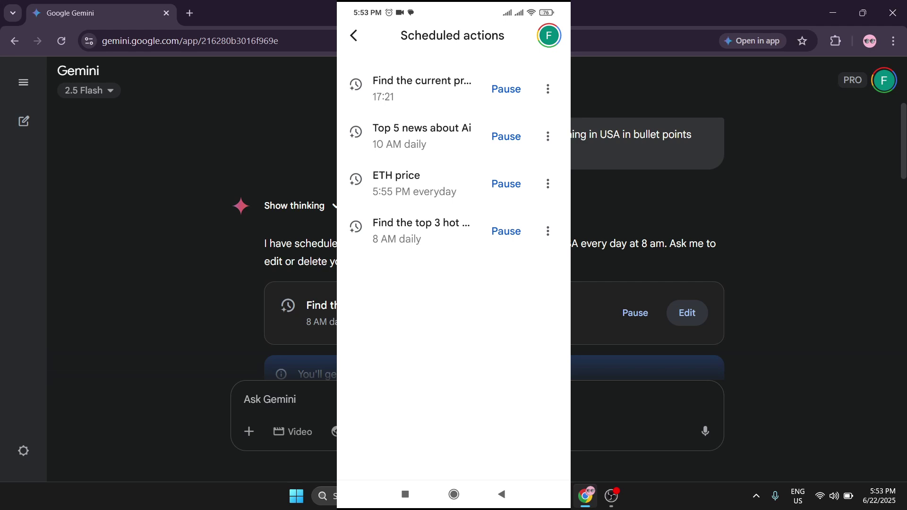
{"action": "left_click", "coordinate": [547, 136]}
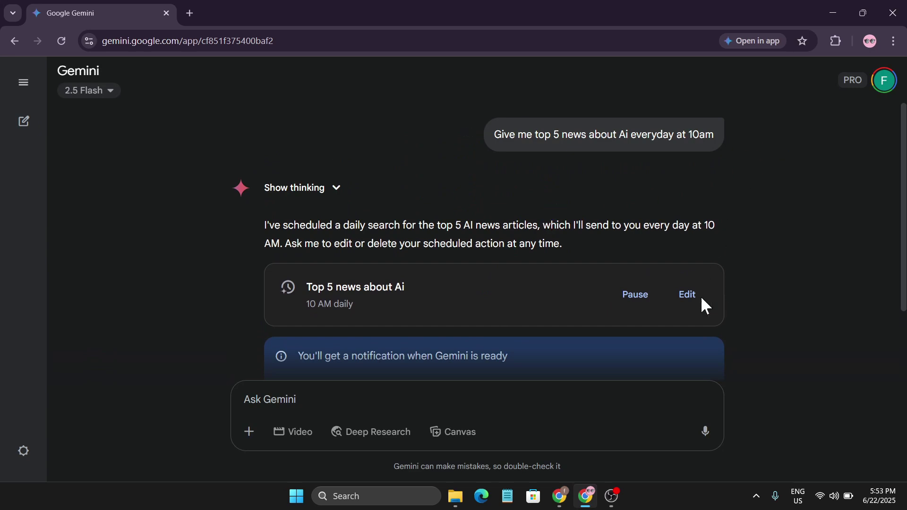
- Open the Top 5 news about Ai action's editor and close it without changes
{"action": "left_click", "coordinate": [675, 298]}
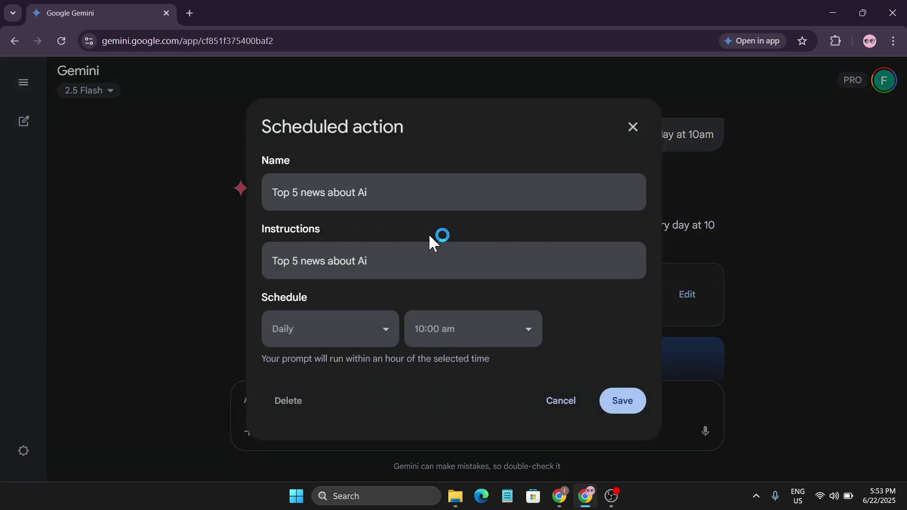
{"action": "left_click", "coordinate": [631, 129]}
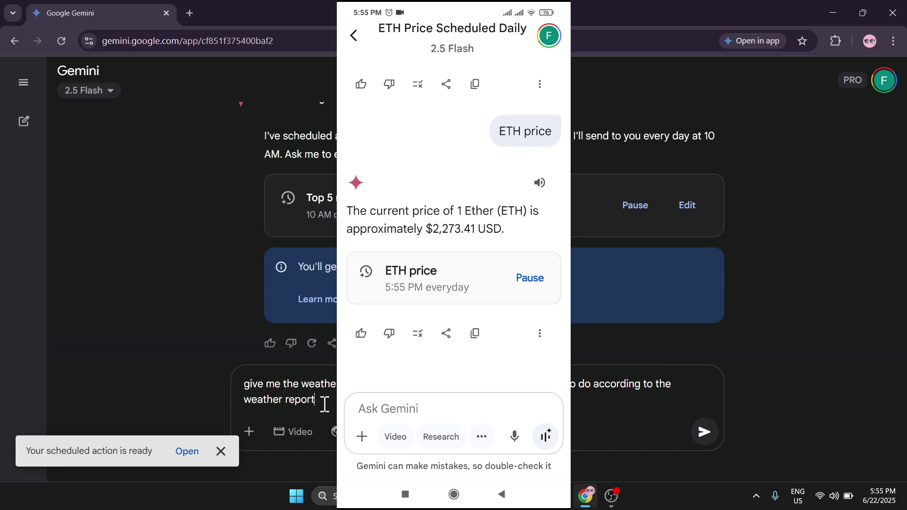
- Bring the browser chat forward and dismiss the 'Your scheduled action is ready' notice
{"action": "left_click", "coordinate": [325, 404]}
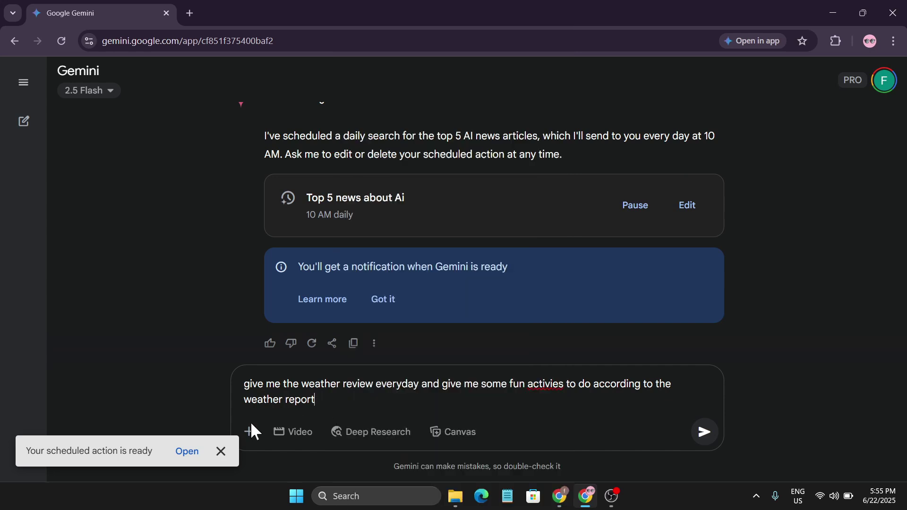
{"action": "left_click", "coordinate": [220, 451]}
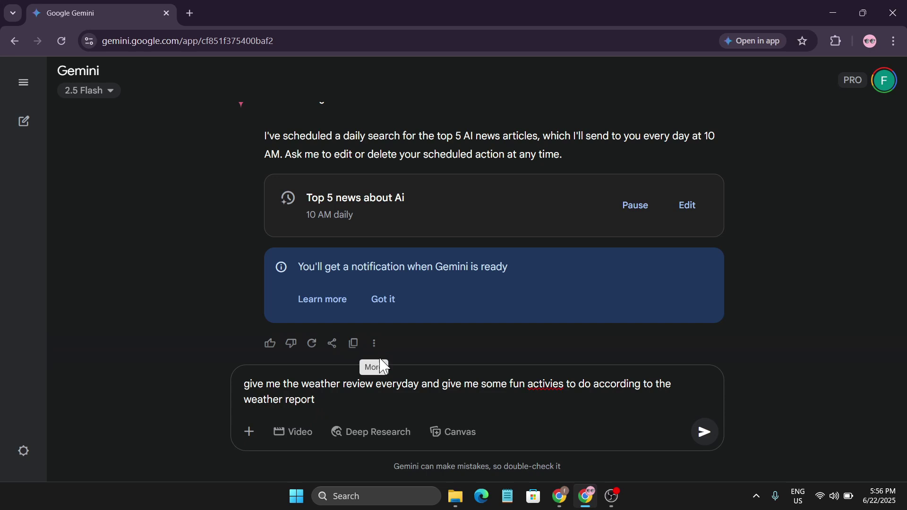
{"action": "scroll", "coordinate": [403, 304], "scroll_direction": "up", "scroll_amount": 2}
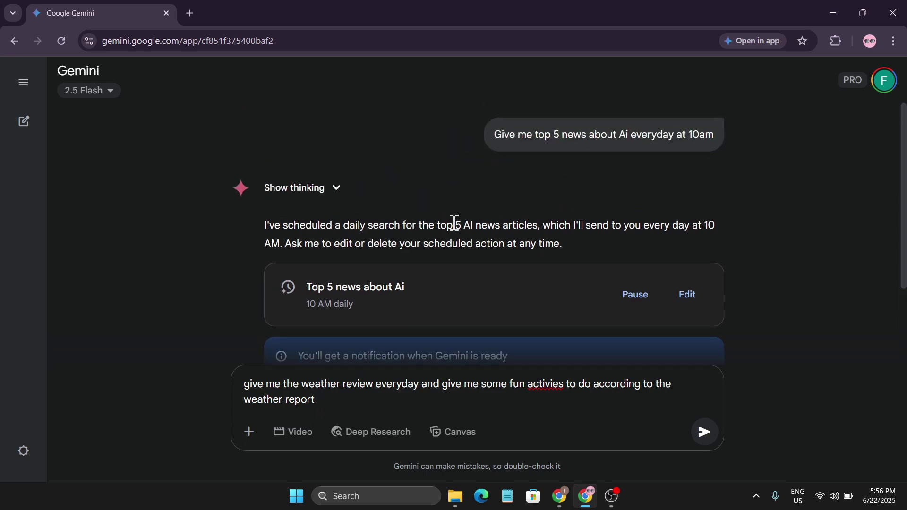
{"action": "scroll", "coordinate": [454, 222], "scroll_direction": "down", "scroll_amount": 2}
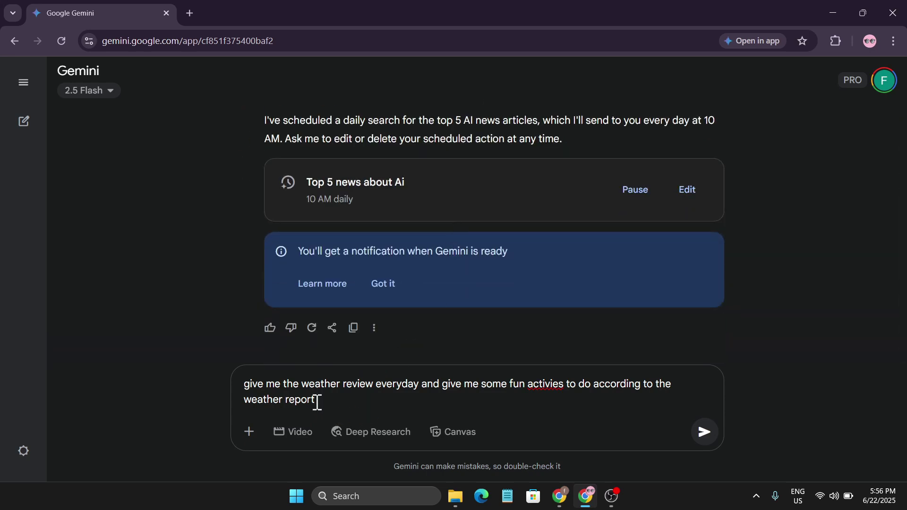
{"action": "mouse_move", "coordinate": [315, 400]}
{"action": "left_mouse_down"}
{"action": "mouse_move", "coordinate": [243, 397]}
{"action": "mouse_move", "coordinate": [313, 399]}
{"action": "left_mouse_up"}
- Overwrite the weather draft with 'give me new word of spanish everyday at 10am with english meaning'
{"action": "key", "text": "ctrl+a"}
{"action": "type", "text": "give me new word of spanish everyday at 10am with english meaning"}
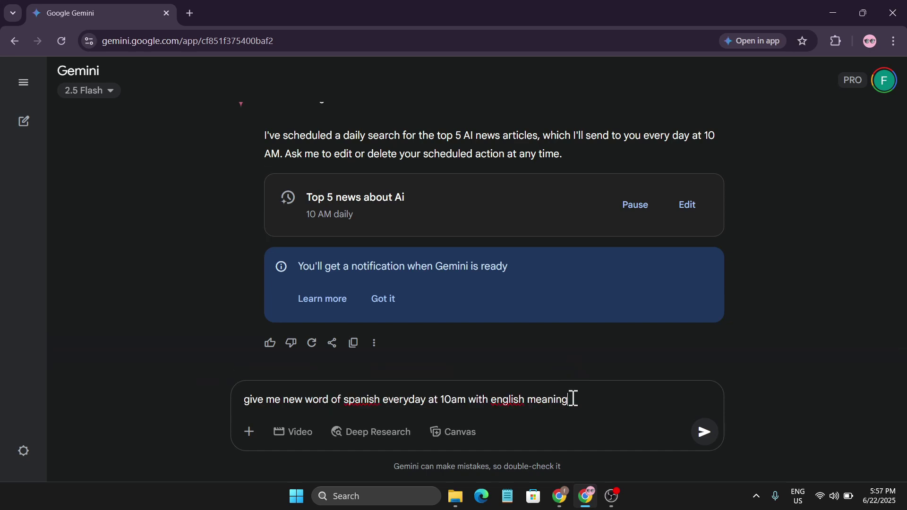
{"action": "mouse_move", "coordinate": [583, 401]}
{"action": "left_mouse_down"}
{"action": "mouse_move", "coordinate": [254, 407]}
{"action": "mouse_move", "coordinate": [500, 397]}
{"action": "mouse_move", "coordinate": [590, 406]}
{"action": "left_mouse_up"}
{"action": "left_click", "coordinate": [582, 401]}
{"action": "scroll", "coordinate": [562, 342], "scroll_direction": "up", "scroll_amount": 2}
{"action": "scroll", "coordinate": [563, 345], "scroll_direction": "down", "scroll_amount": 2}
{"action": "scroll", "coordinate": [548, 208], "scroll_direction": "up", "scroll_amount": 2}
{"action": "scroll", "coordinate": [555, 305], "scroll_direction": "down", "scroll_amount": 2}
{"action": "scroll", "coordinate": [554, 300], "scroll_direction": "up", "scroll_amount": 1}
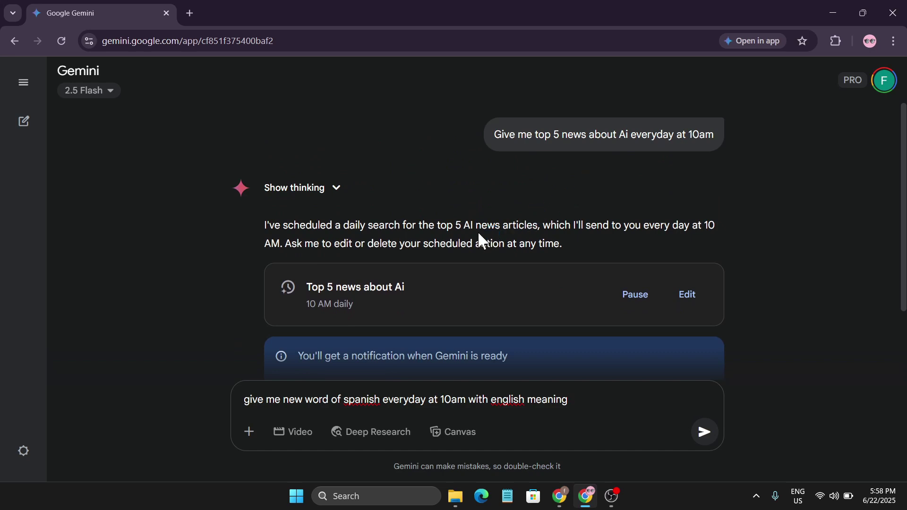
{"action": "scroll", "coordinate": [484, 244], "scroll_direction": "down", "scroll_amount": 2}
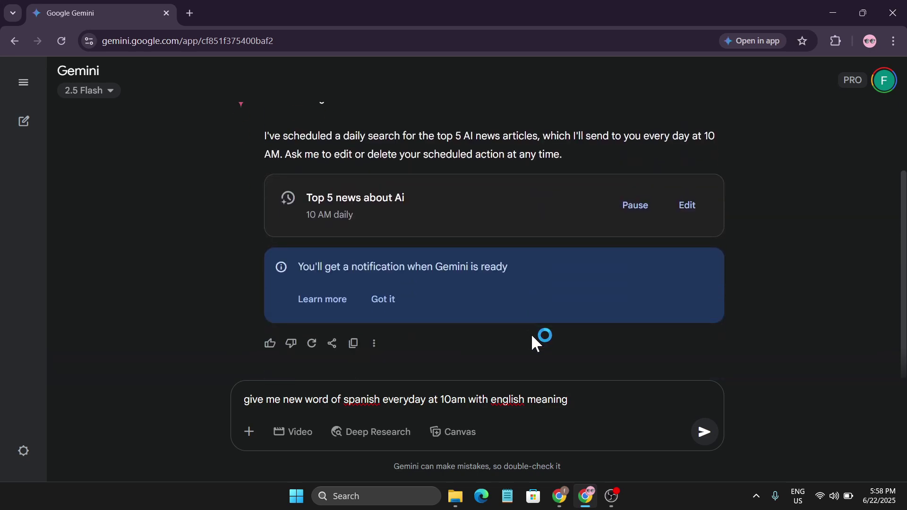
{"action": "scroll", "coordinate": [509, 258], "scroll_direction": "up", "scroll_amount": 2}
{"action": "scroll", "coordinate": [531, 307], "scroll_direction": "up", "scroll_amount": 2}
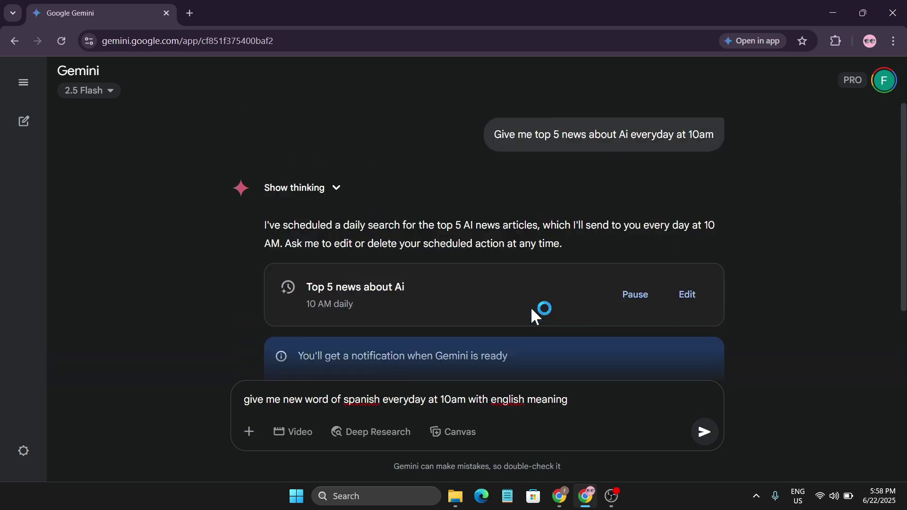